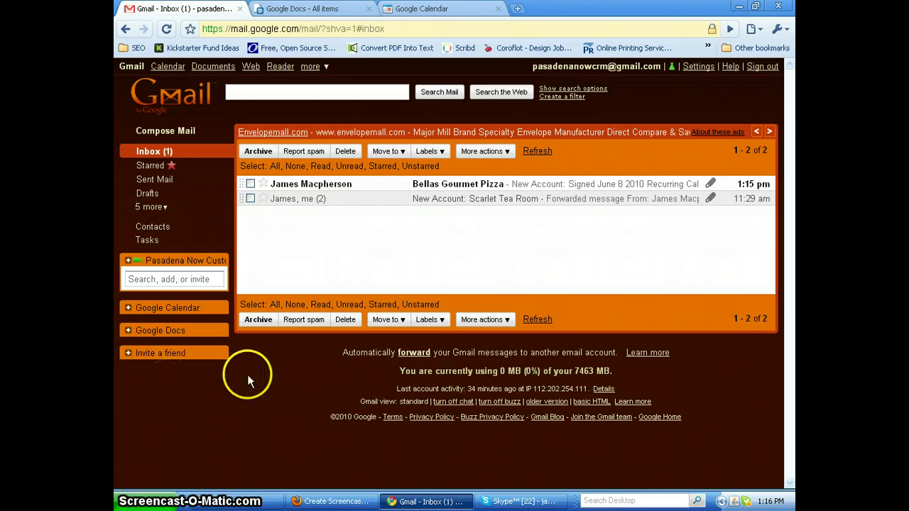
Open a blank new message form from the Gmail inbox
click(177, 133)
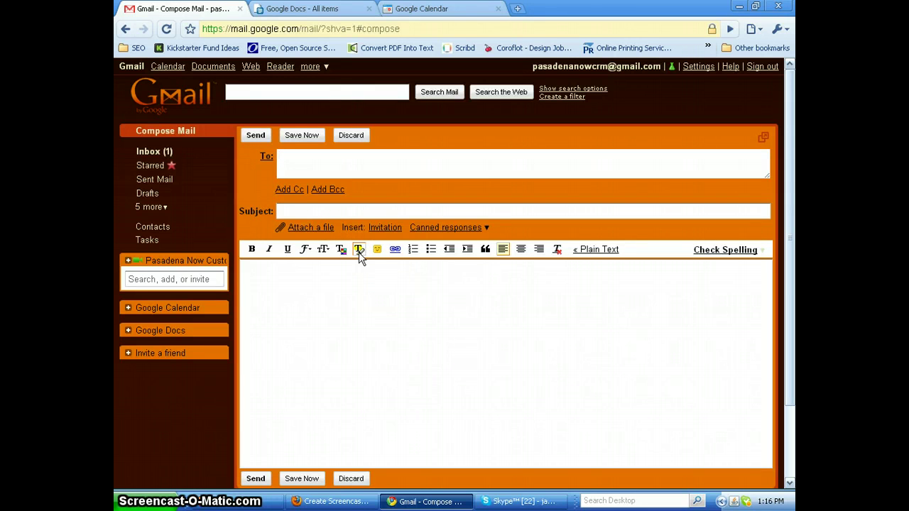
Address the draft to the saved contact only, deleting the second events address that was added
text(jam)
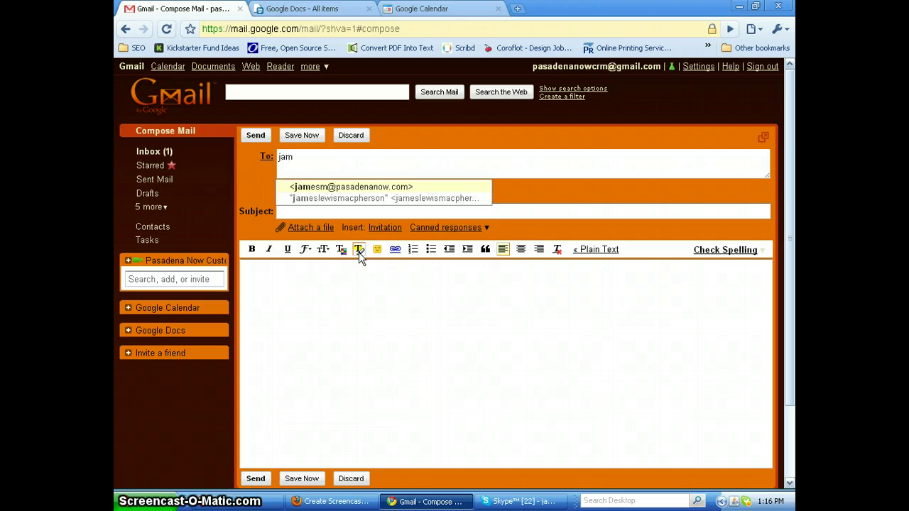
click(349, 187)
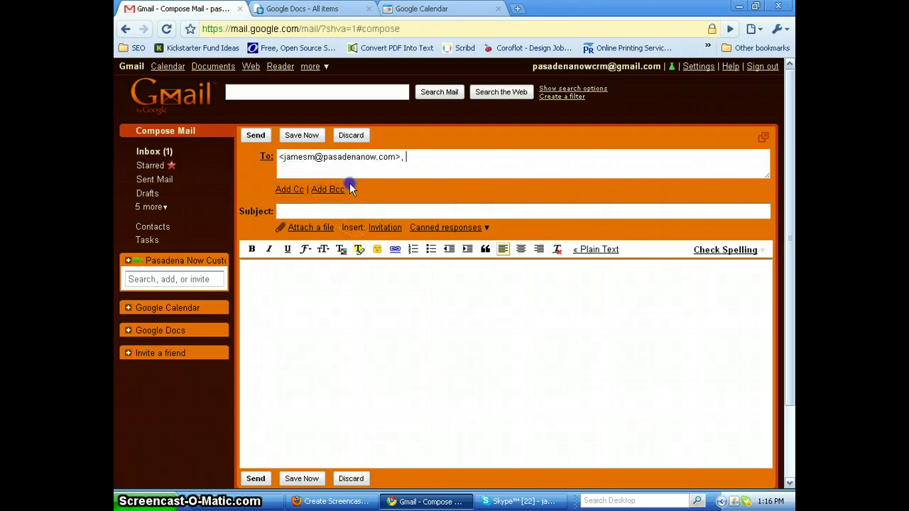
click(375, 205)
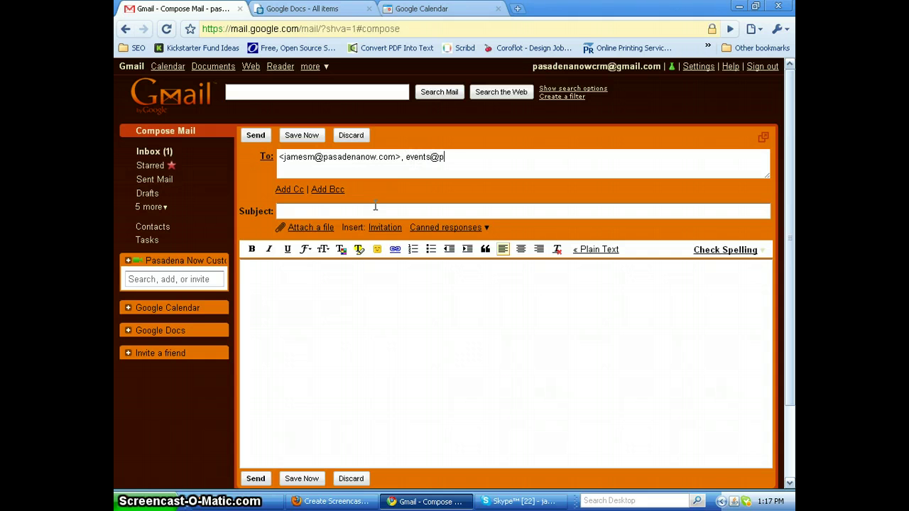
click(429, 205)
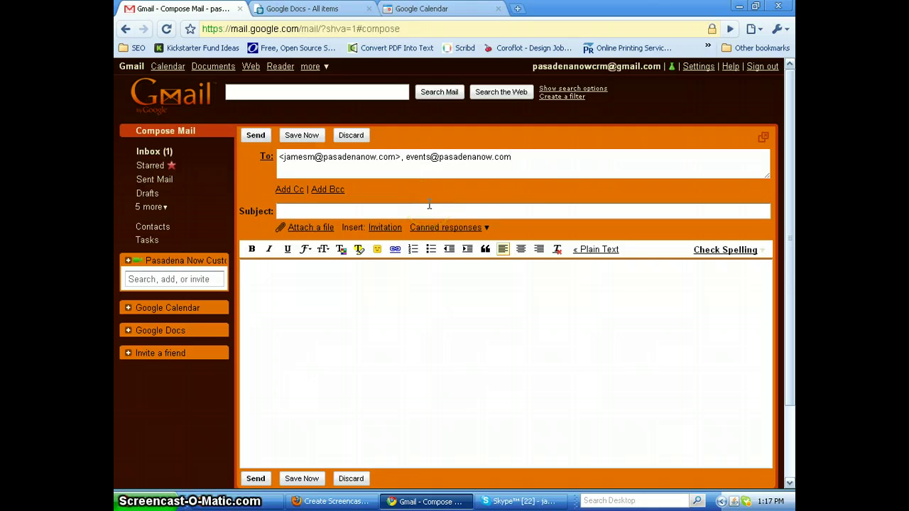
click(537, 173)
key(BackSpace)
key(BackSpace)
key(BackSpace)
key(BackSpace)
key(BackSpace)
key(BackSpace)
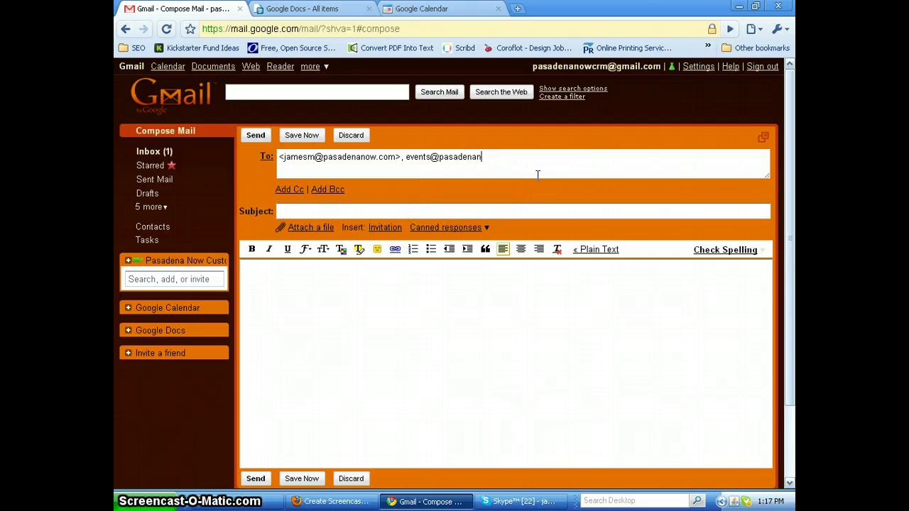
key(BackSpace)
key(BackSpace)
key(BackSpace)
key(BackSpace)
key(BackSpace)
key(BackSpace)
key(BackSpace)
key(BackSpace)
key(BackSpace)
key(BackSpace)
key(BackSpace)
key(BackSpace)
key(BackSpace)
key(BackSpace)
key(BackSpace)
key(BackSpace)
key(BackSpace)
key(BackSpace)
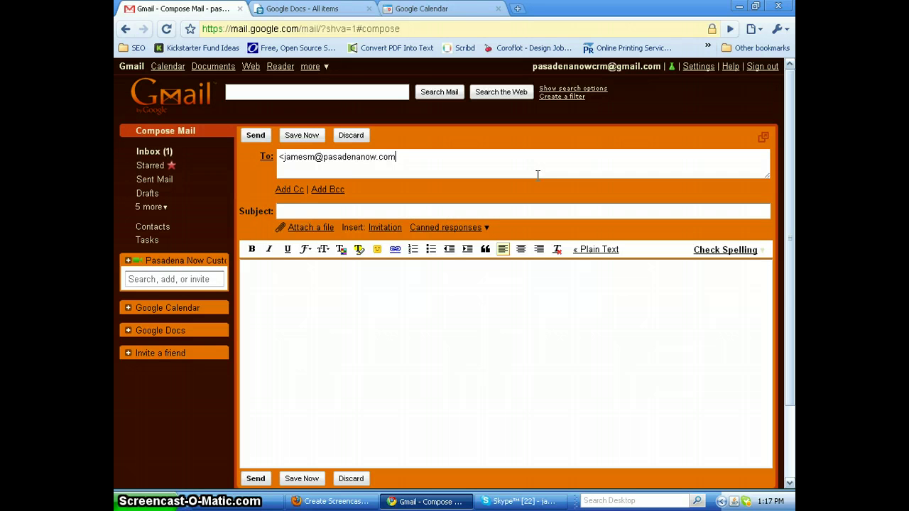
Insert the CONTACT RECORD canned response into the message body
click(449, 230)
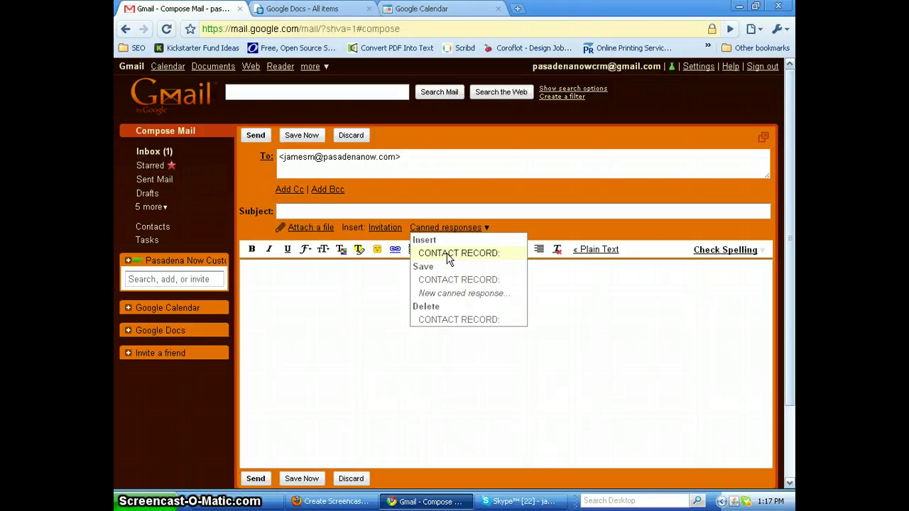
click(448, 257)
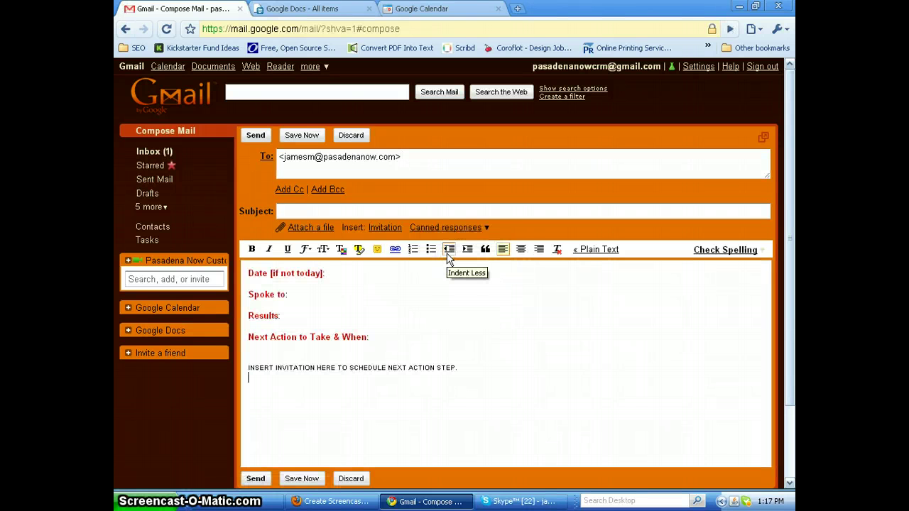
click(463, 272)
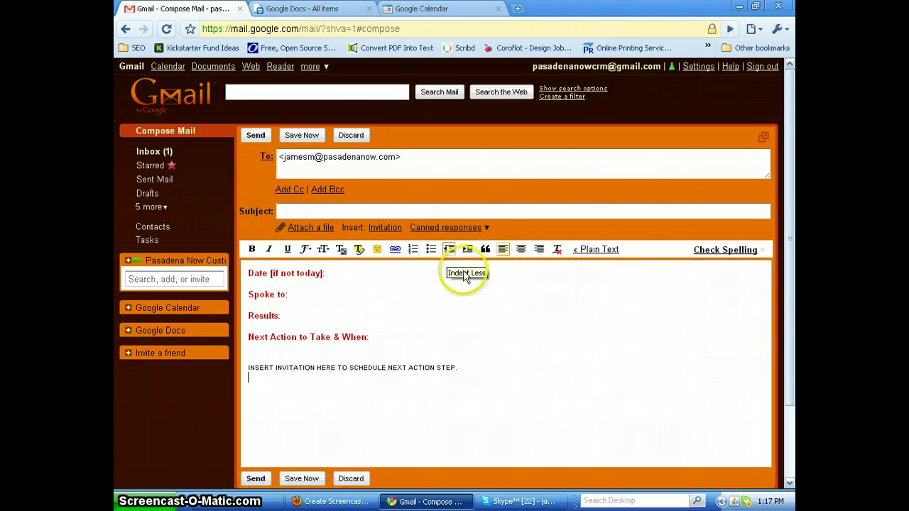
Set the subject to 'Scarlet Tea Room' from the autocomplete suggestion
click(303, 210)
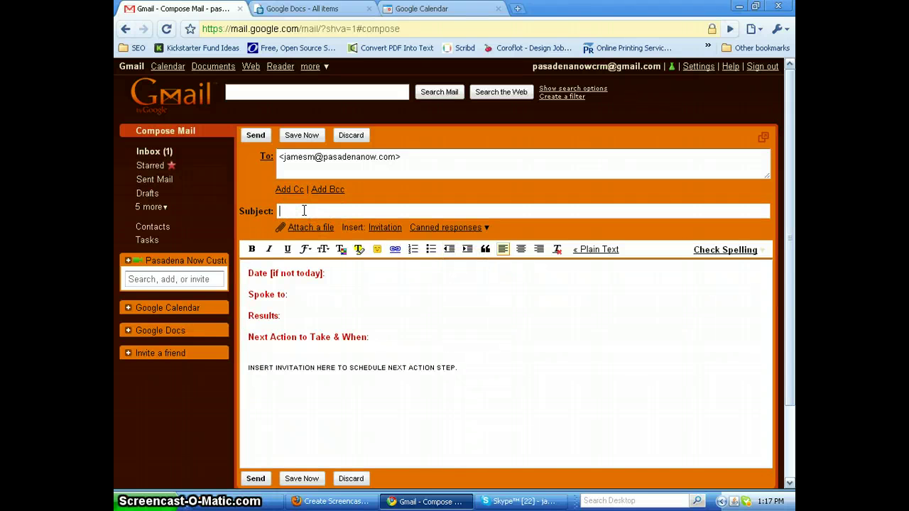
text(Sc)
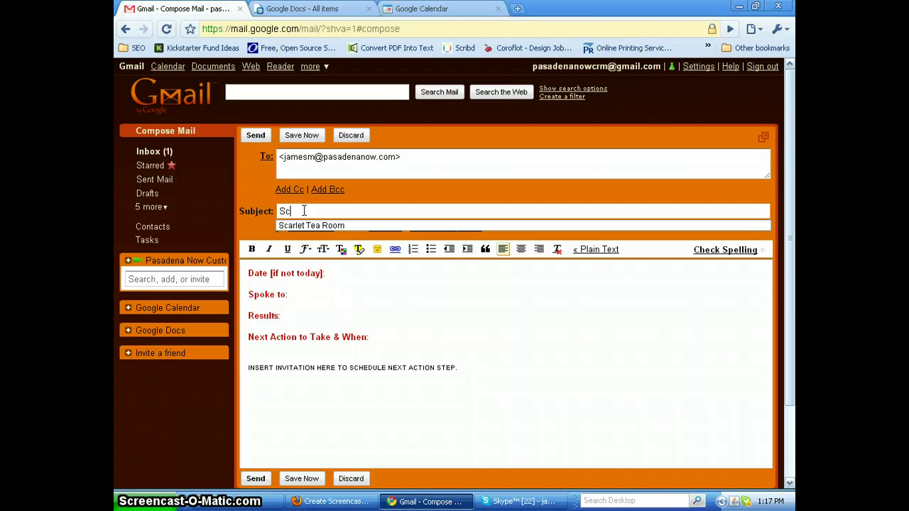
key(BackSpace)
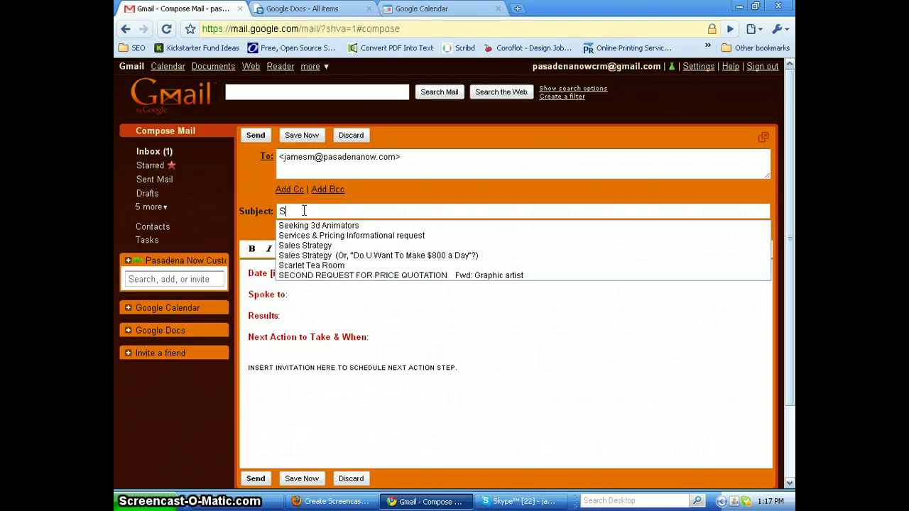
text(ca)
click(317, 225)
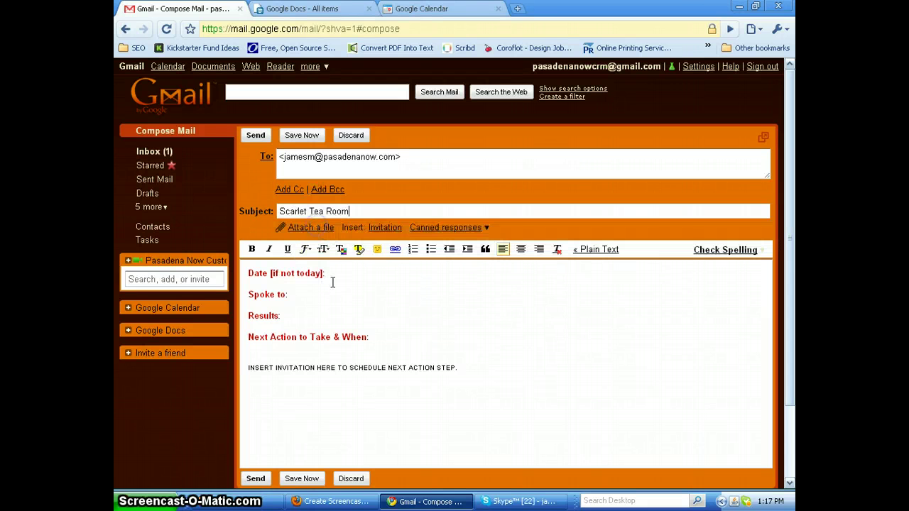
Fill the 'Spoke to:' line of the template with the contact's name
click(344, 275)
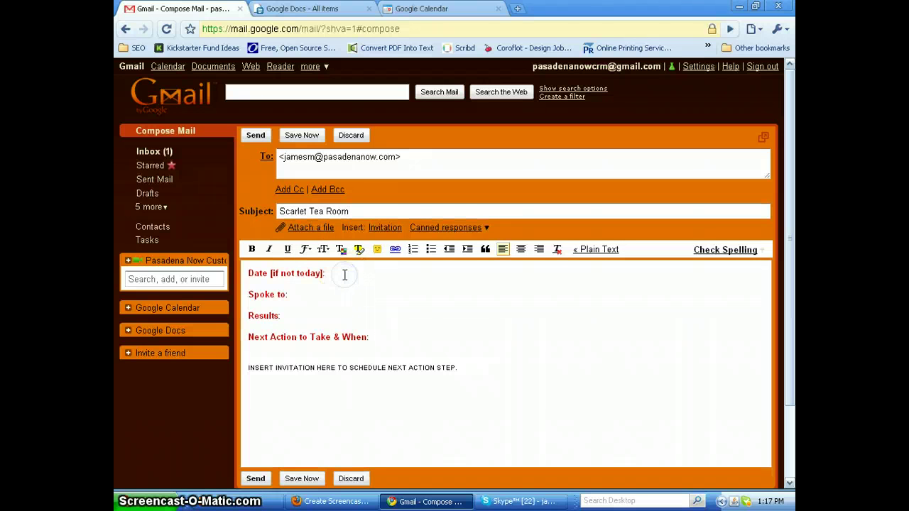
click(338, 277)
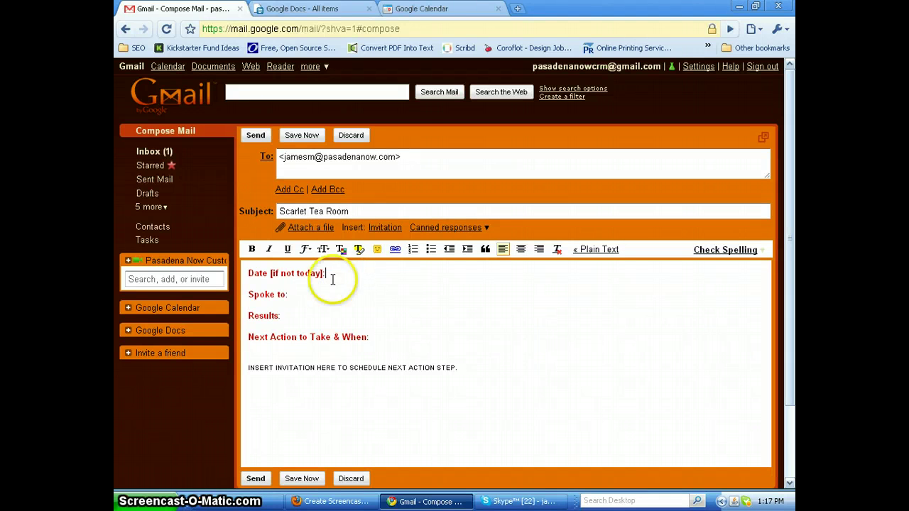
click(298, 295)
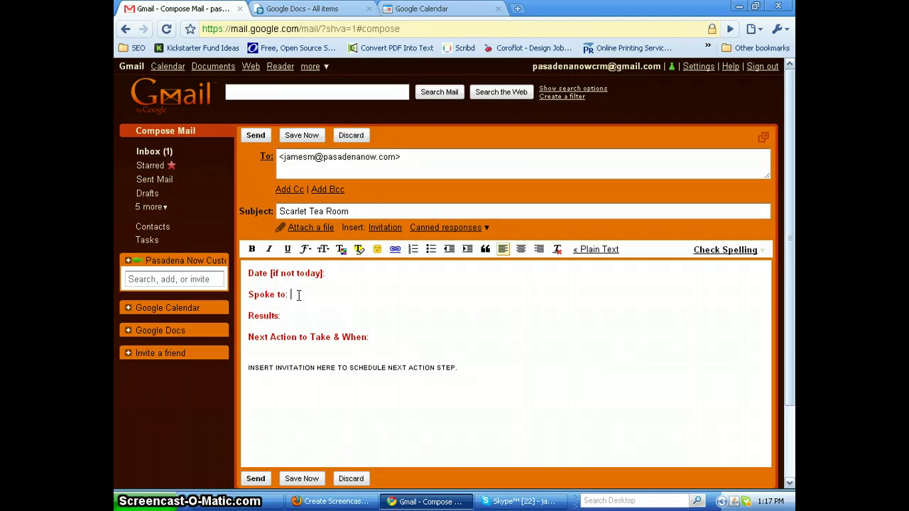
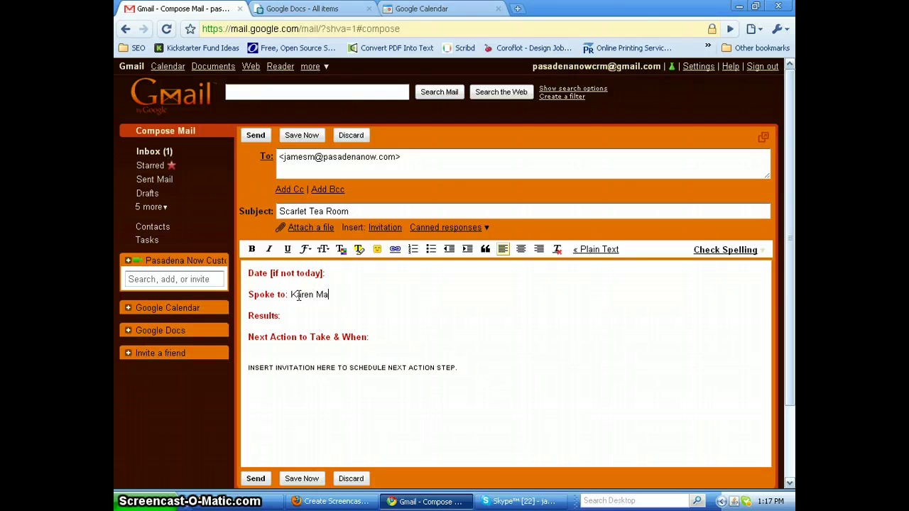
Write the Results note about the deposit check and interviewing the new Chefs, then start an invitation
click(302, 311)
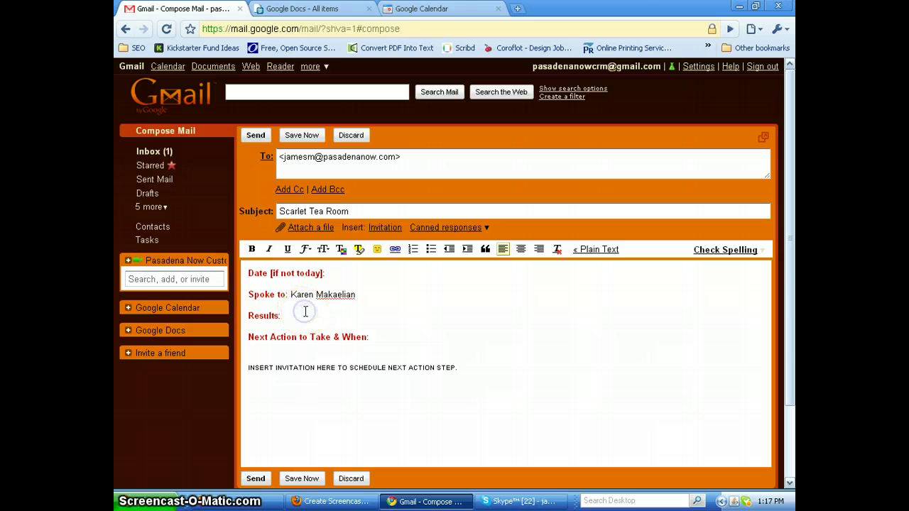
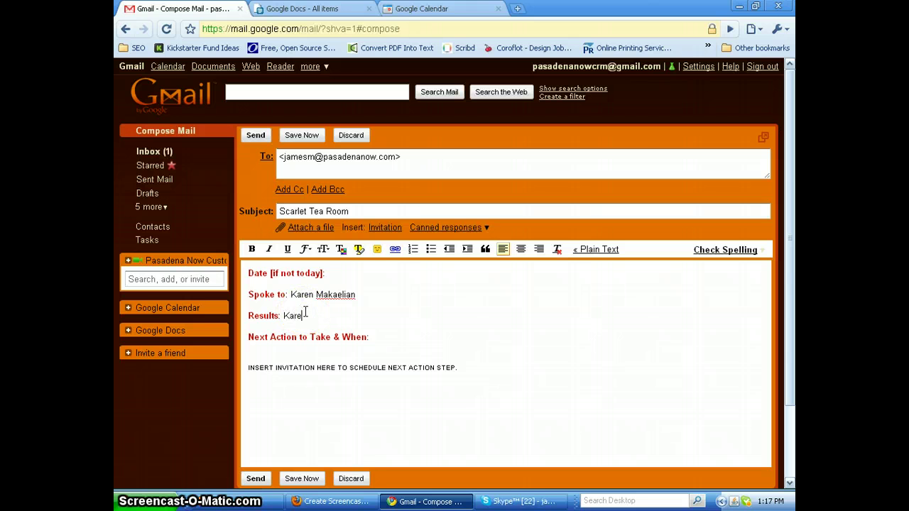
text( said to come by afte)
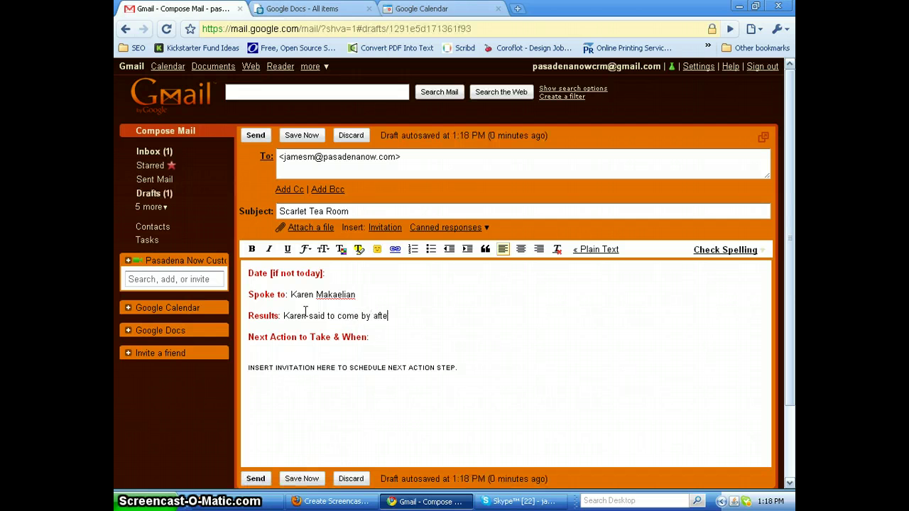
text(r 4 pm toda)
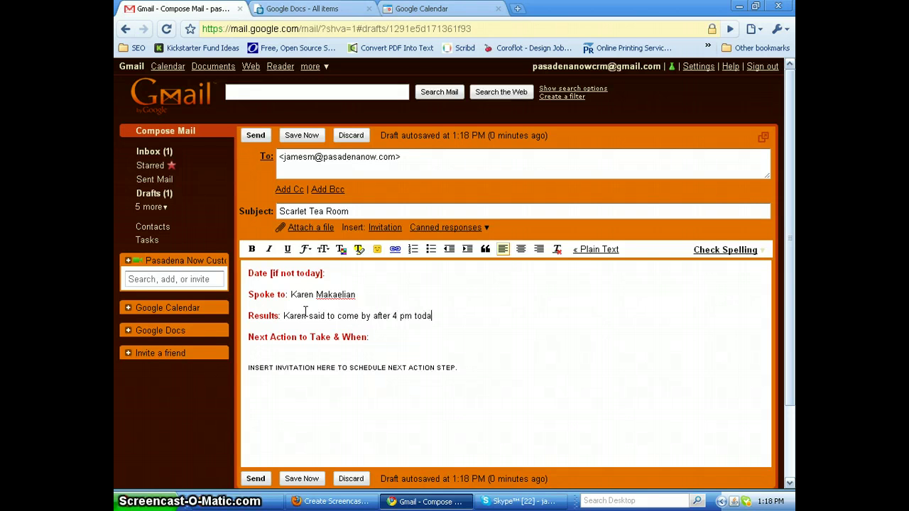
text(y t)
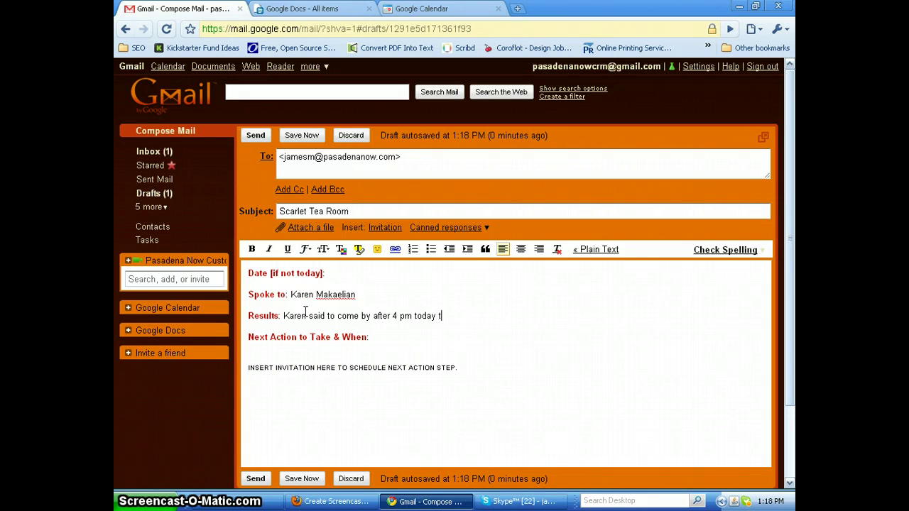
text(o pick up the deposit che)
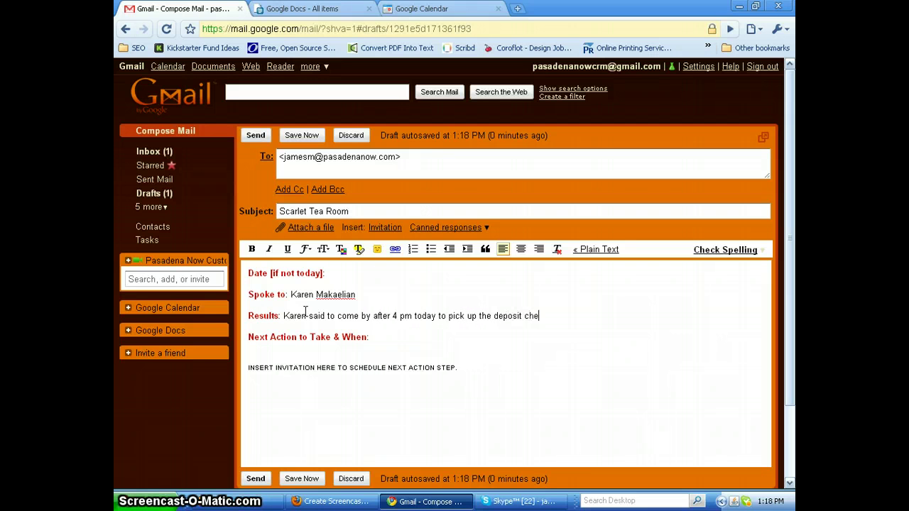
text(ck. She also me to )
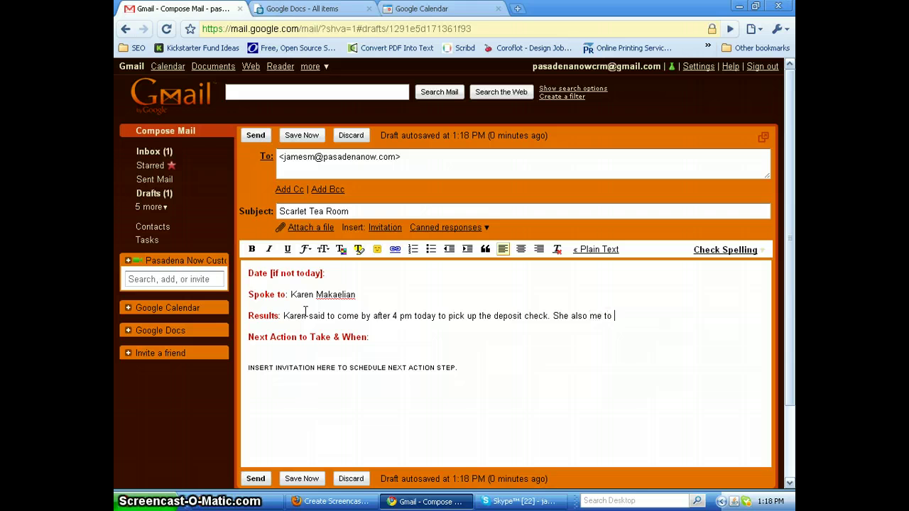
text(speak wit)
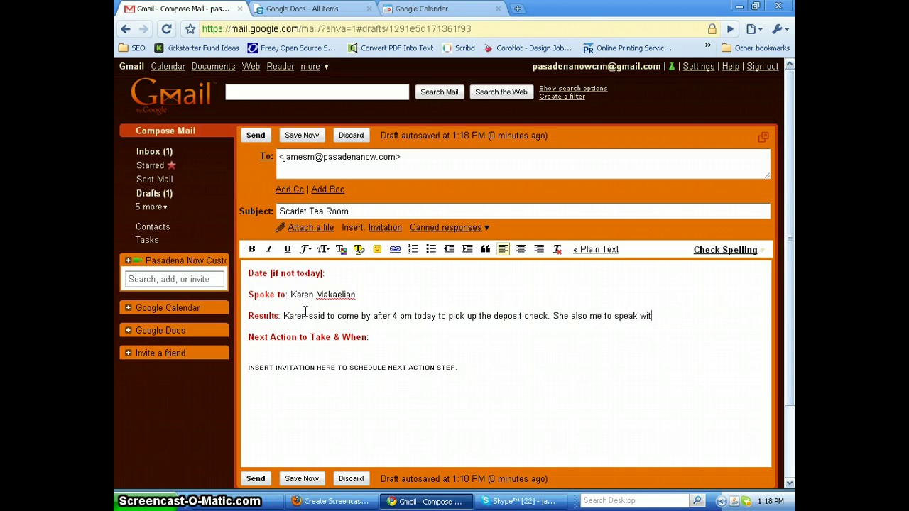
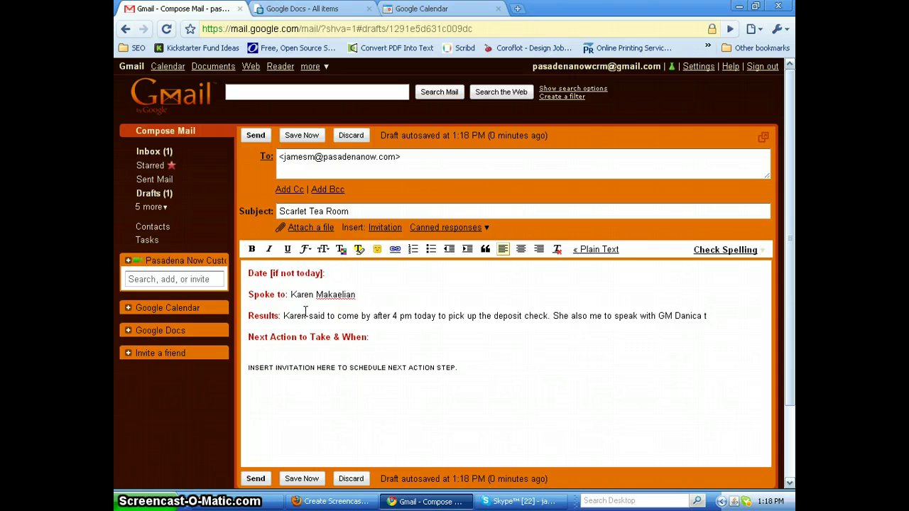
text(onigyt to set up a tim)
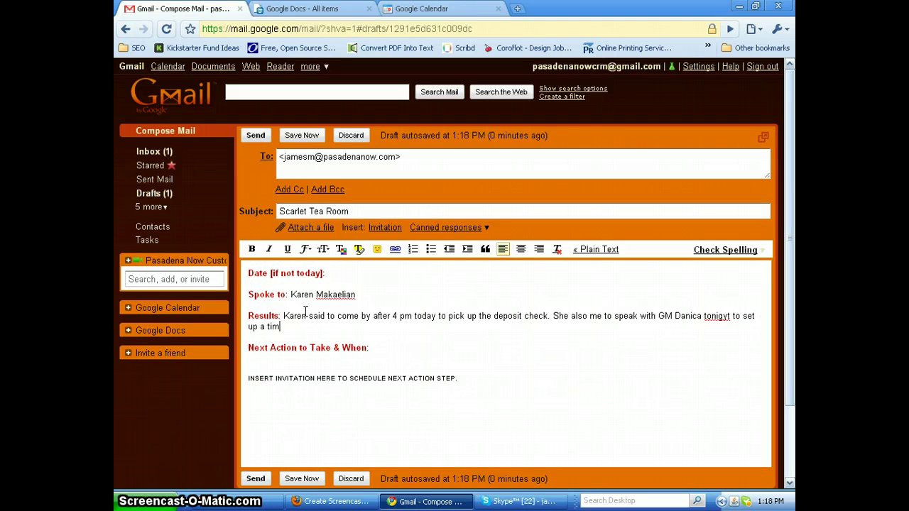
text(e to interviewe)
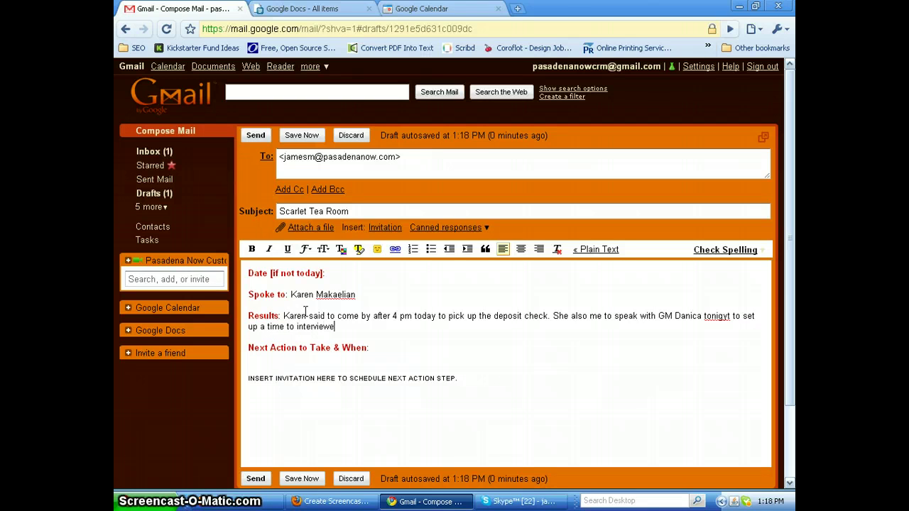
key(BackSpace)
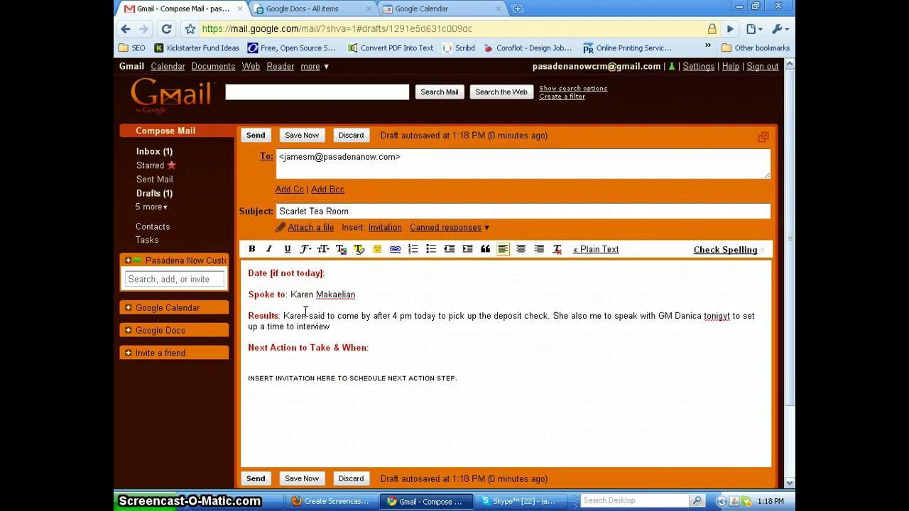
text(the new Chefs)
click(391, 351)
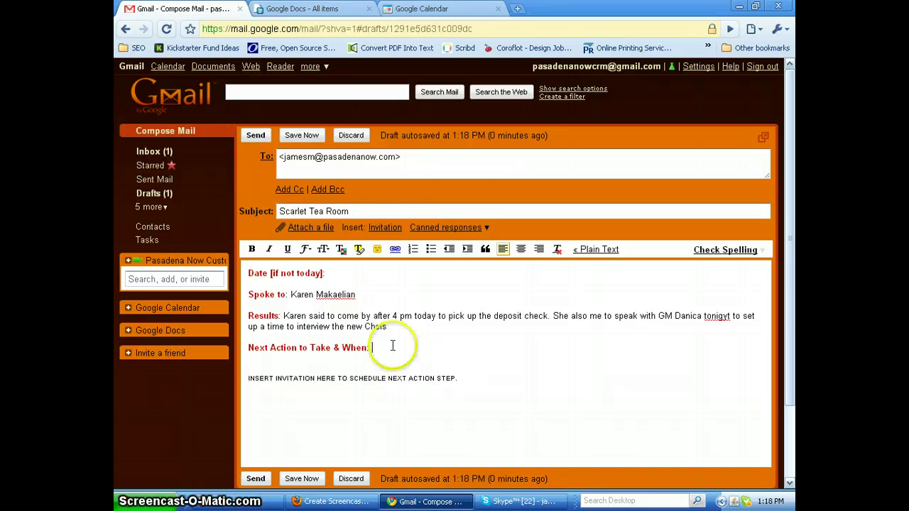
click(385, 229)
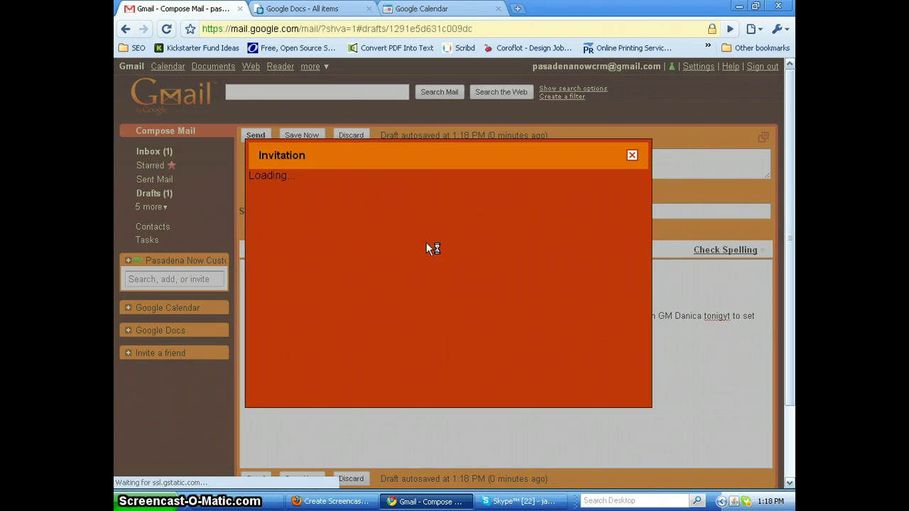
Set the 6/9/2010 invitation to run from 4:30pm to 7:30pm
click(427, 243)
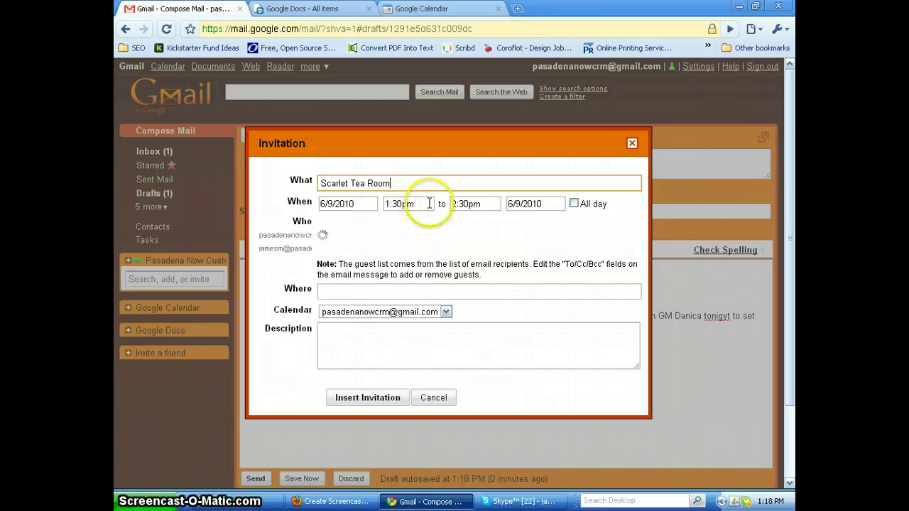
click(402, 204)
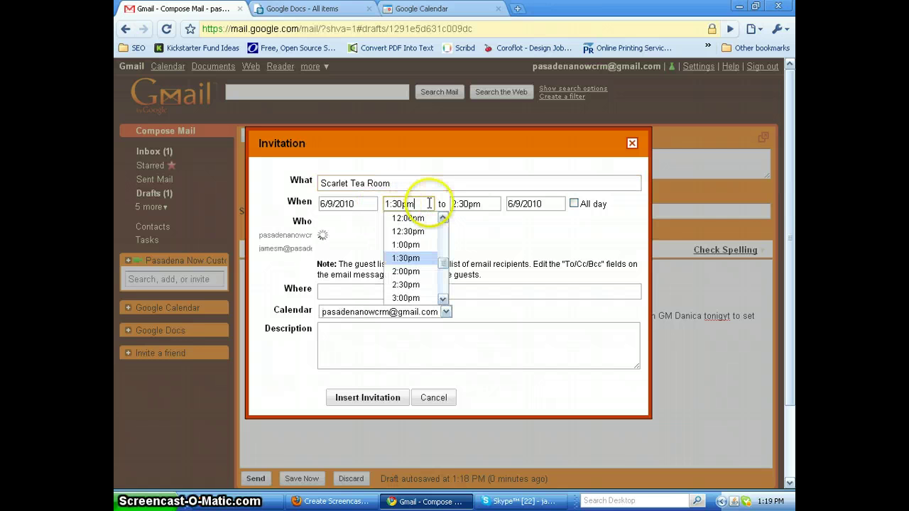
click(443, 299)
click(443, 299)
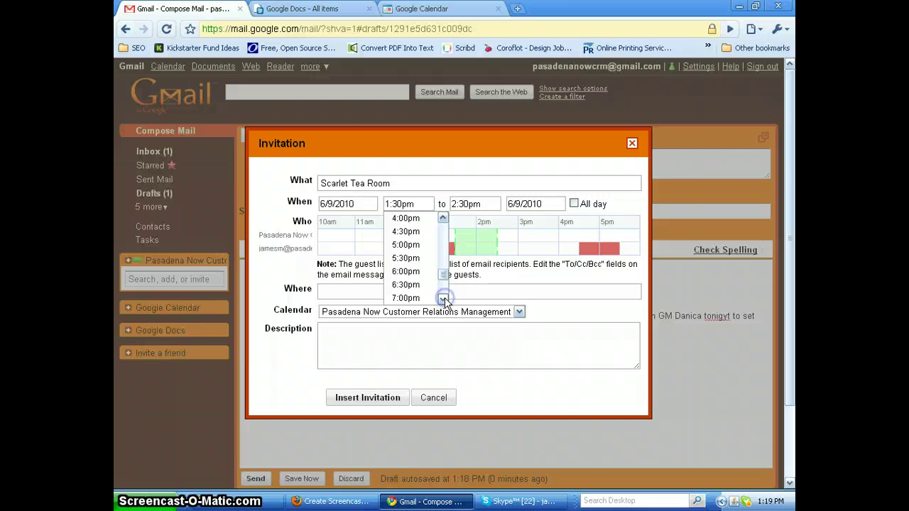
click(409, 233)
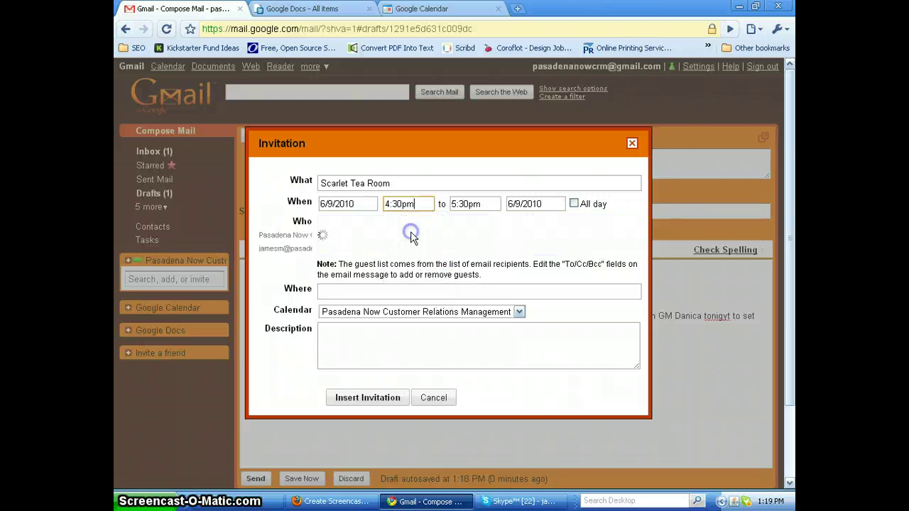
click(483, 204)
click(484, 287)
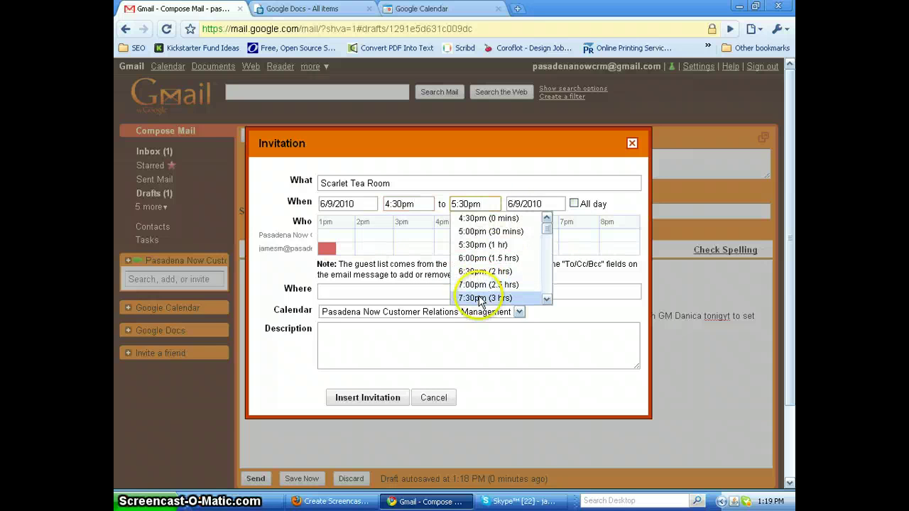
click(477, 297)
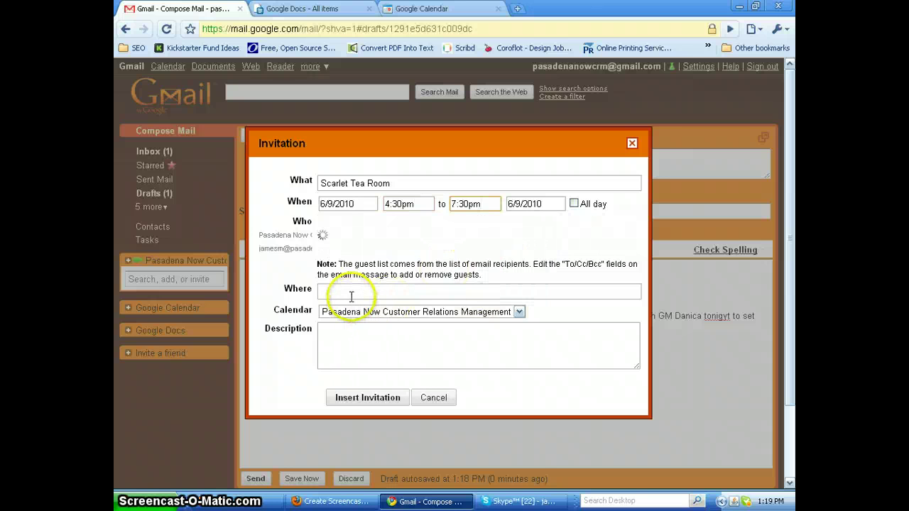
Describe the event as calling the contact to set up next week's Chef interview
click(335, 332)
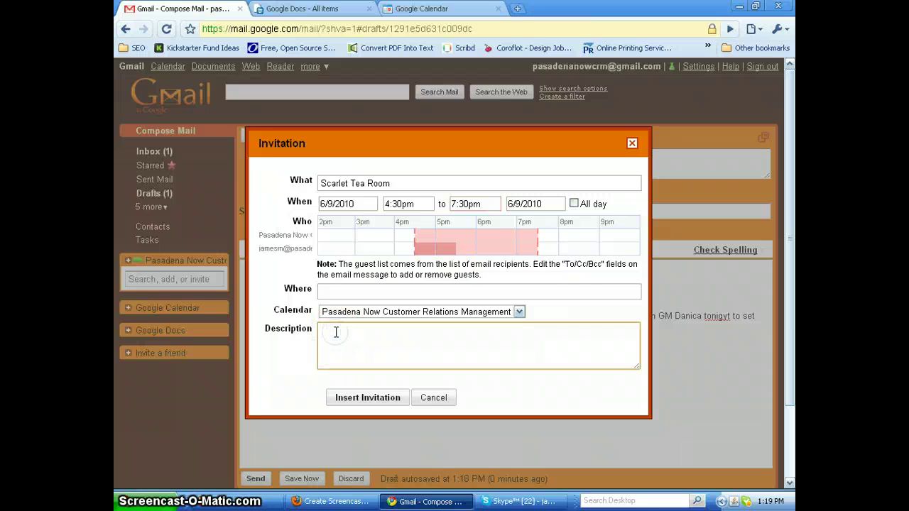
text(Call)
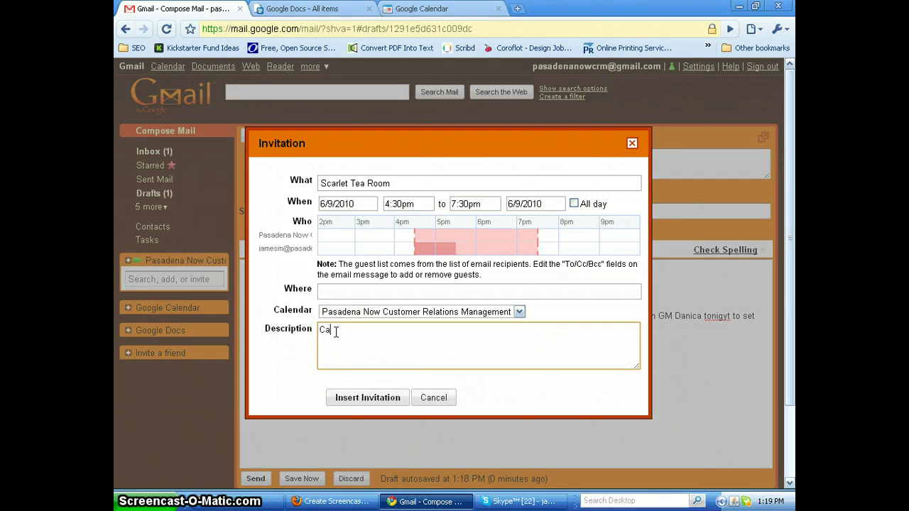
text( Danica to set up Chef interv)
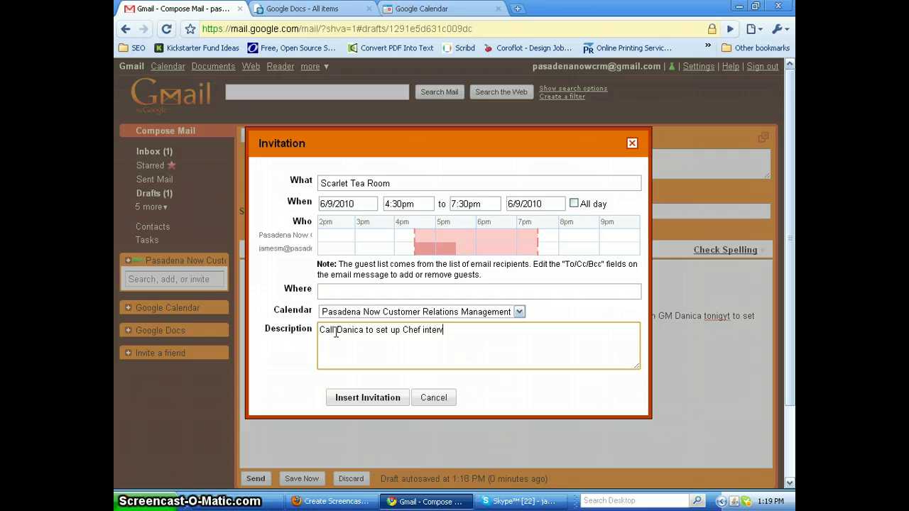
text(iew f)
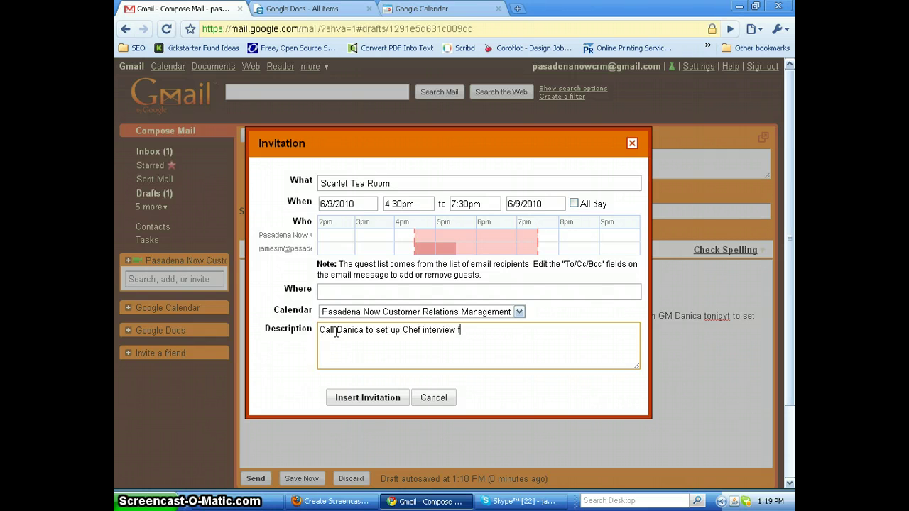
text(or next week)
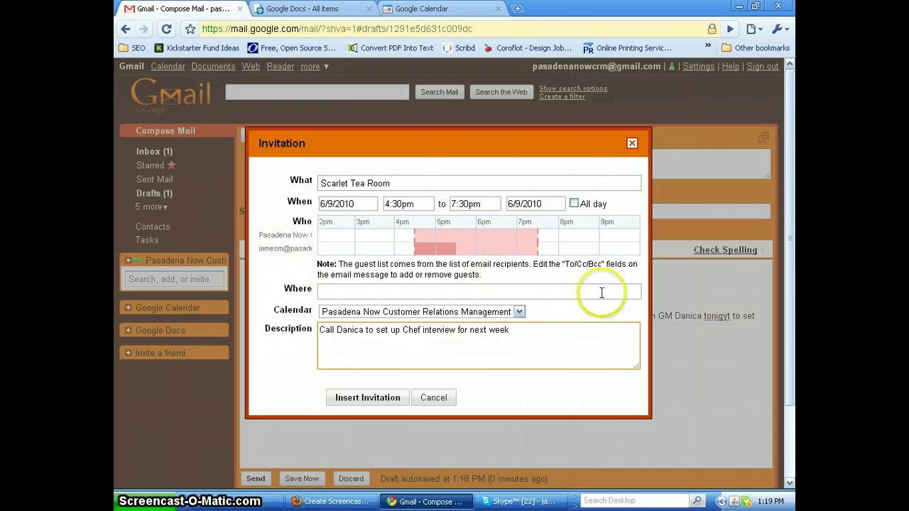
click(286, 248)
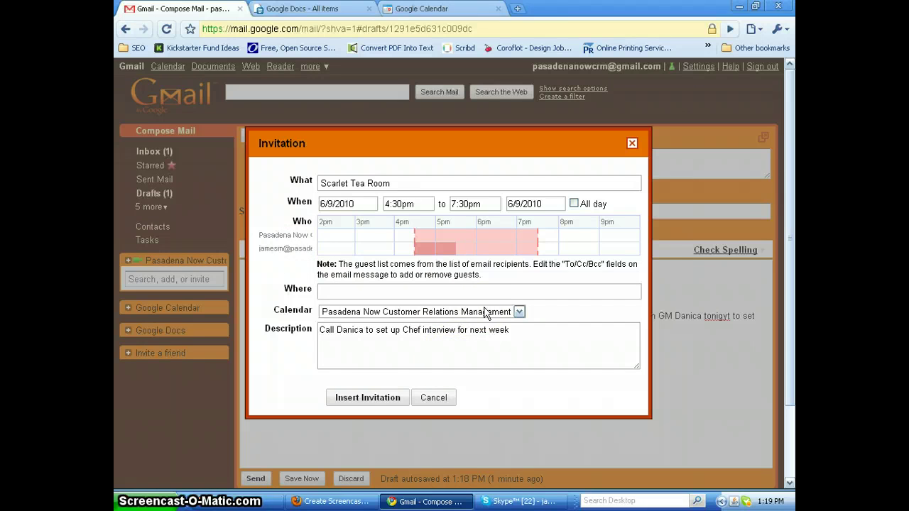
Embed the invitation in the Scarlet Tea Room message, save the draft, and send it
click(372, 400)
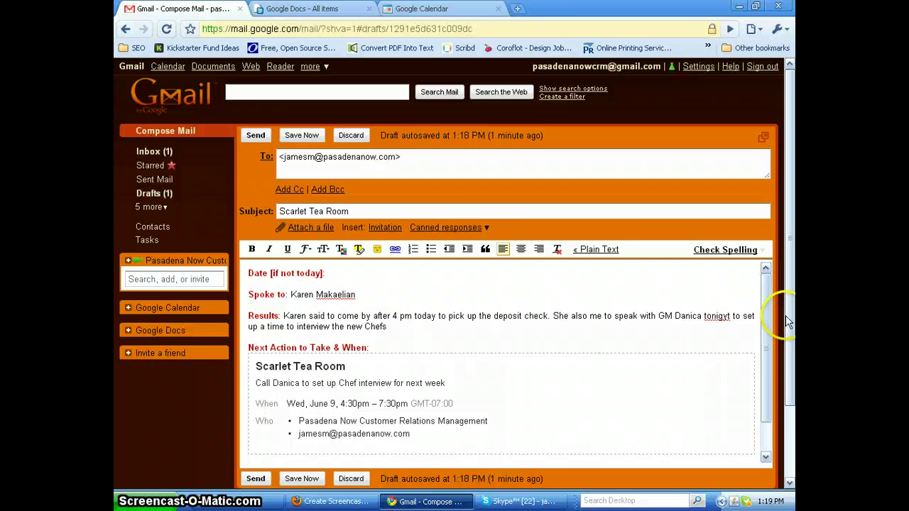
scroll(788, 340, down, 1)
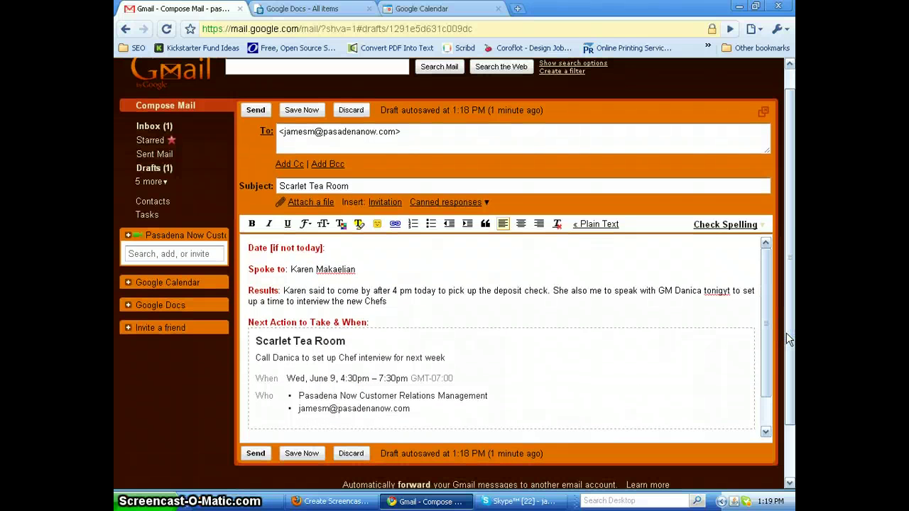
click(302, 455)
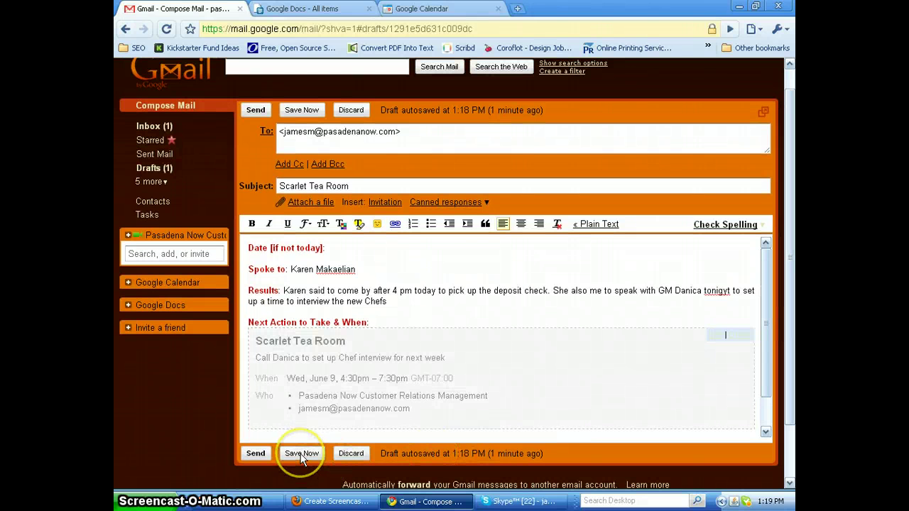
click(257, 453)
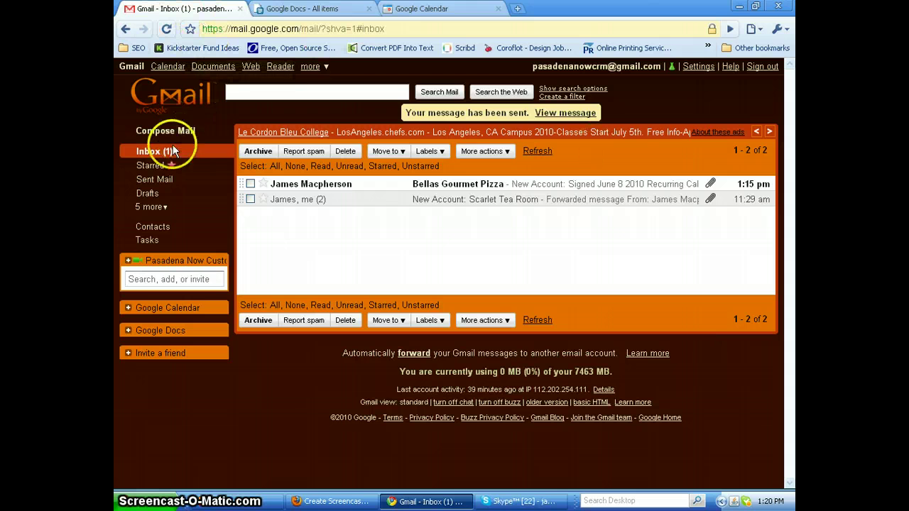
Check Google Calendar for the Scarlet Tea Room event on Wed 6/9, 4:30–7:30pm, then switch to Firefox
click(169, 66)
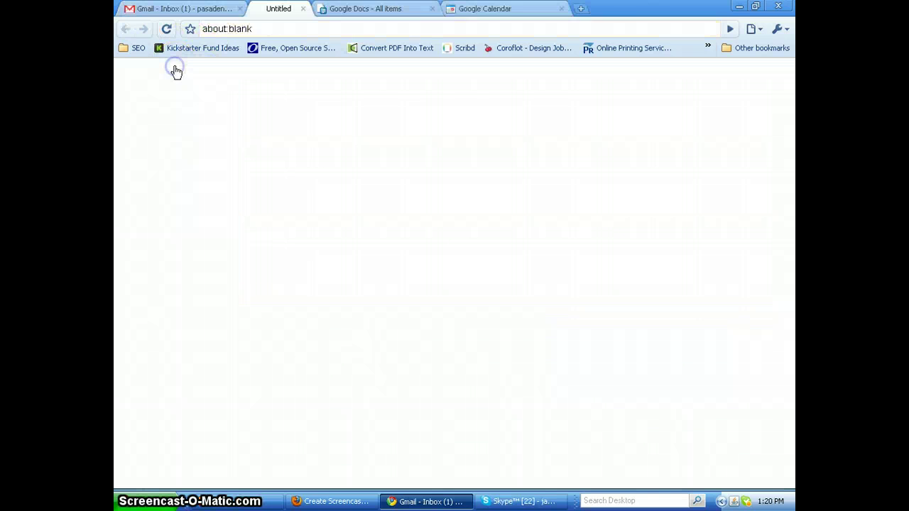
click(575, 258)
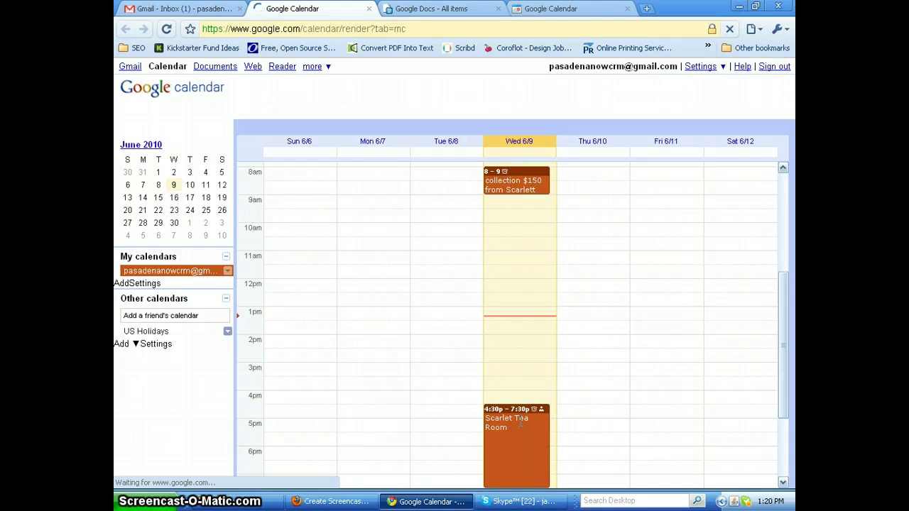
click(343, 503)
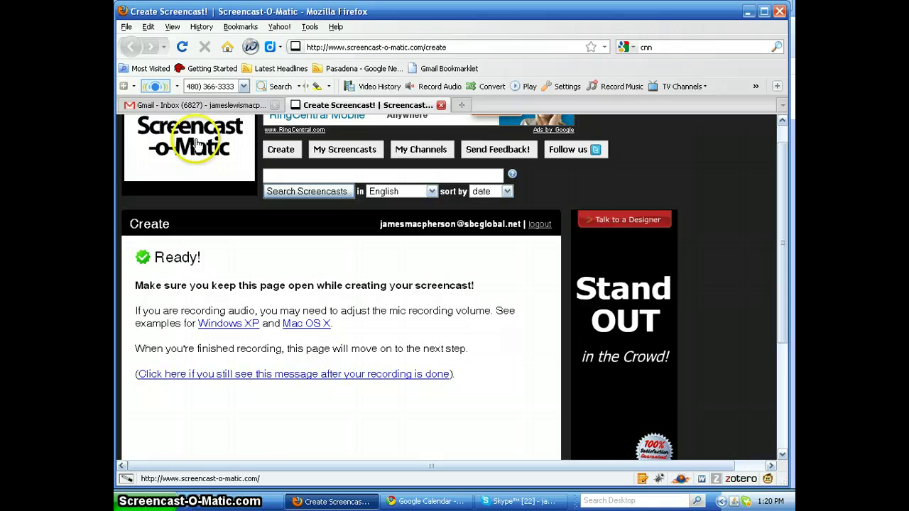
Open the received Scarlet Tea Room email in the recipient's inbox and scroll through its Jun 9 invitation
click(190, 108)
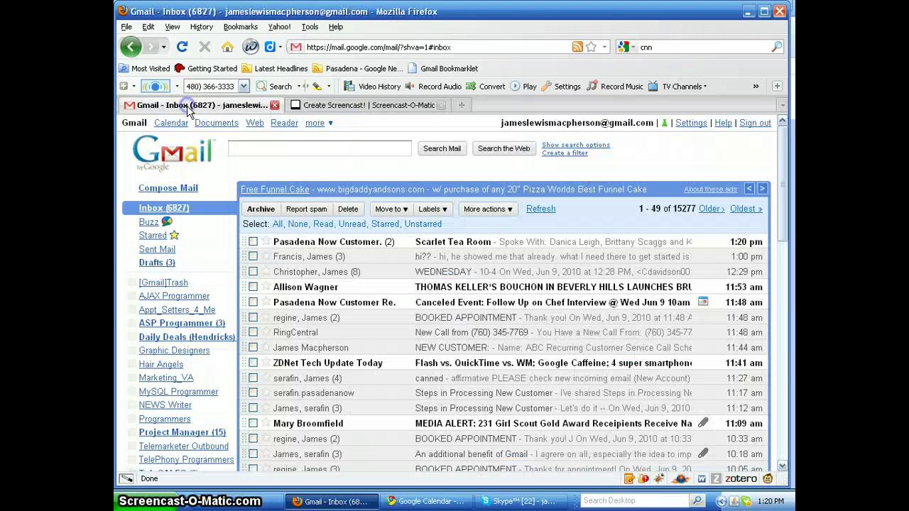
click(449, 245)
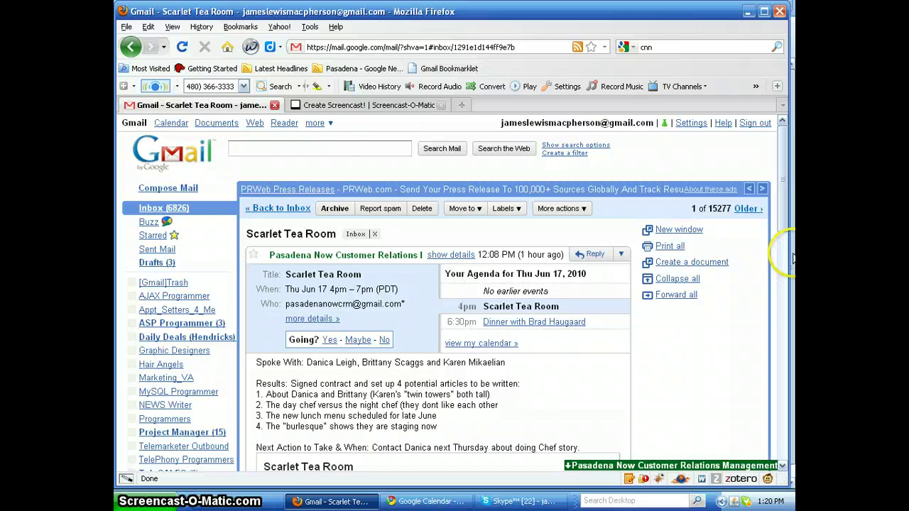
drag(787, 222, 786, 374)
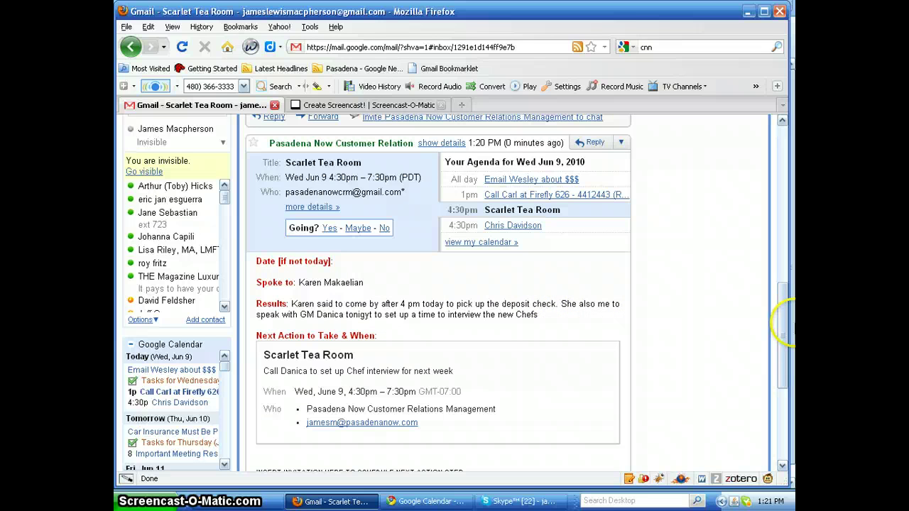
click(787, 306)
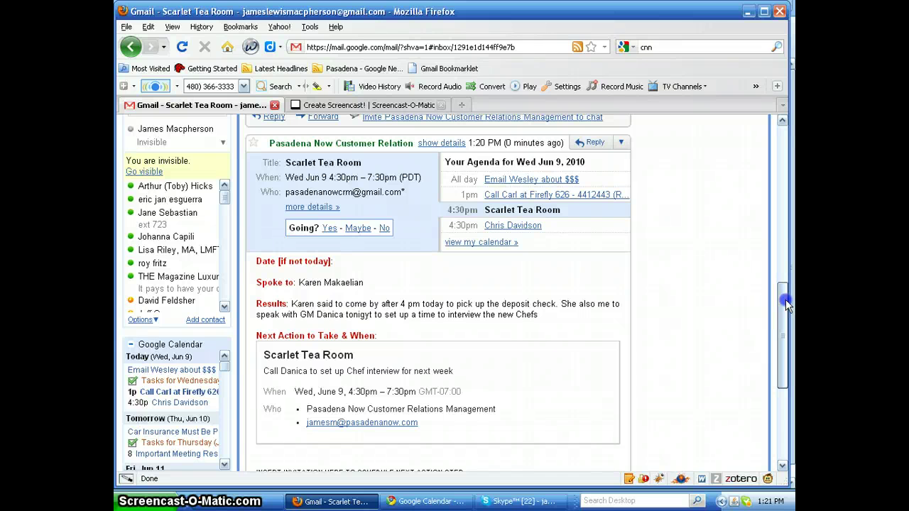
drag(786, 306, 787, 217)
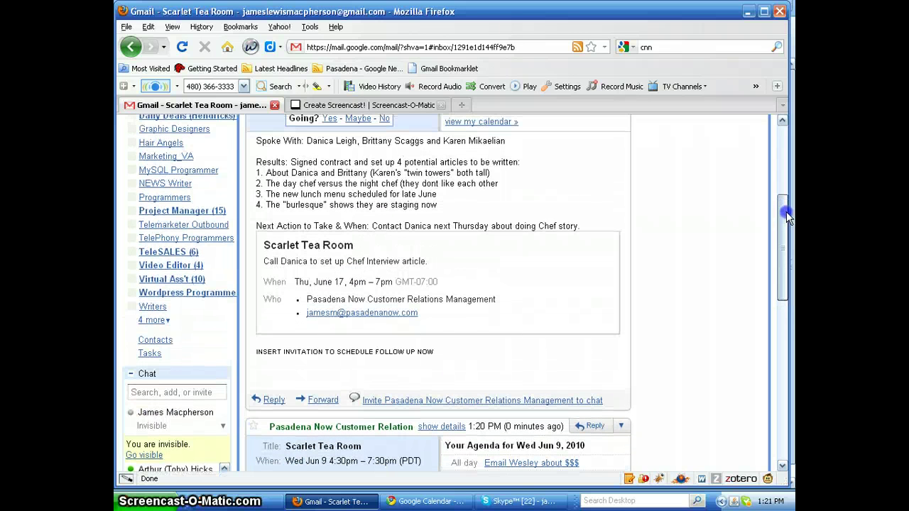
click(720, 421)
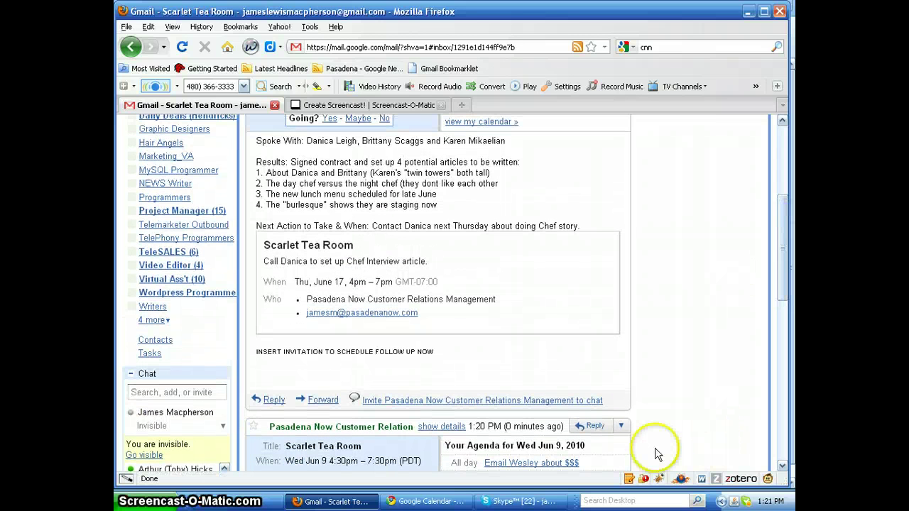
Return to the sender's Gmail inbox in Chrome
click(421, 500)
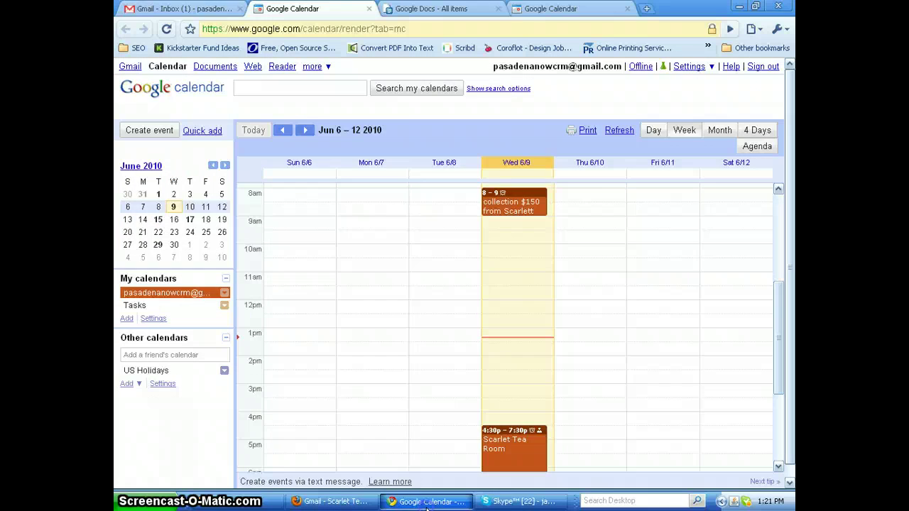
click(257, 83)
click(188, 10)
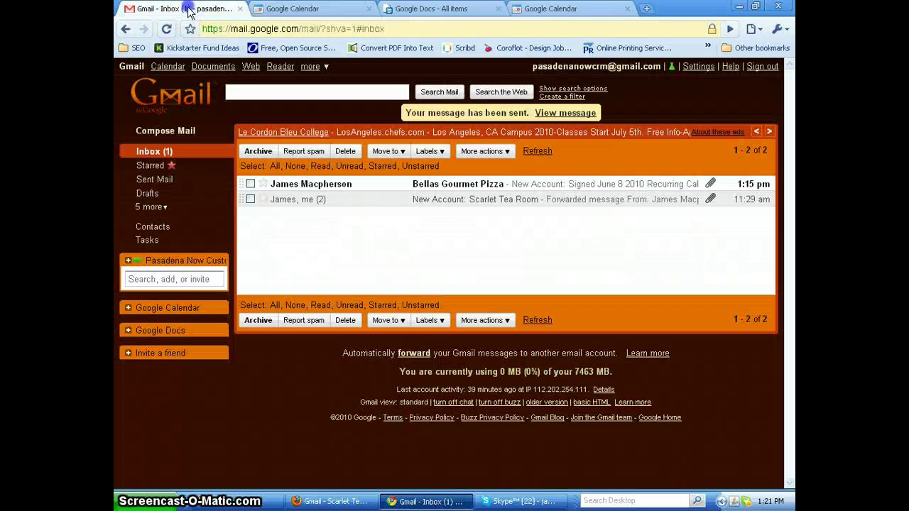